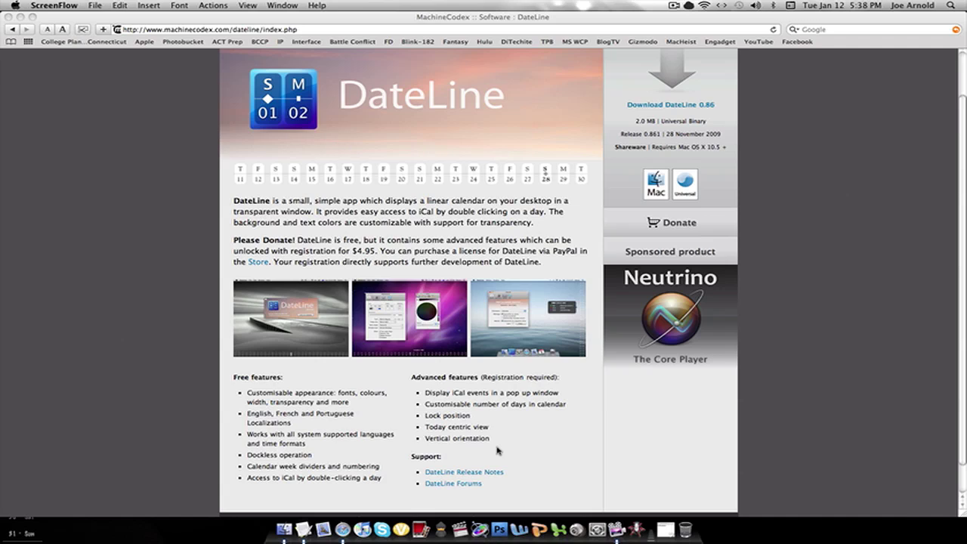
Minimize the browser window and view the events for January 12 on the desktop calendar.
click(21, 16)
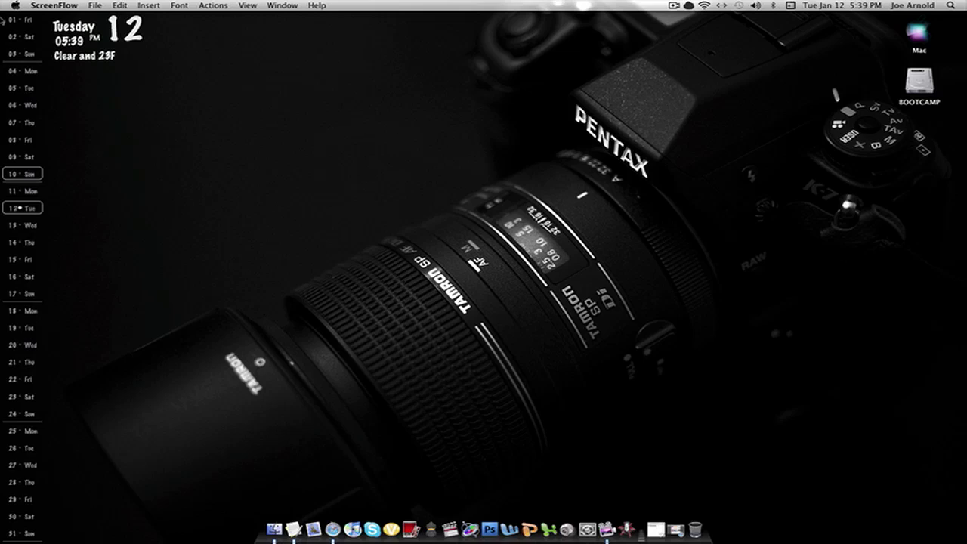
click(4, 405)
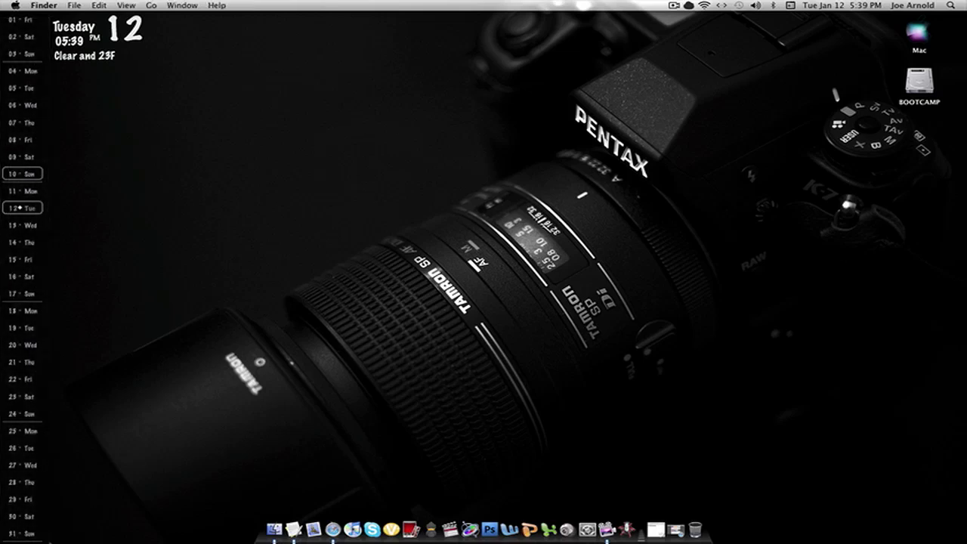
click(42, 209)
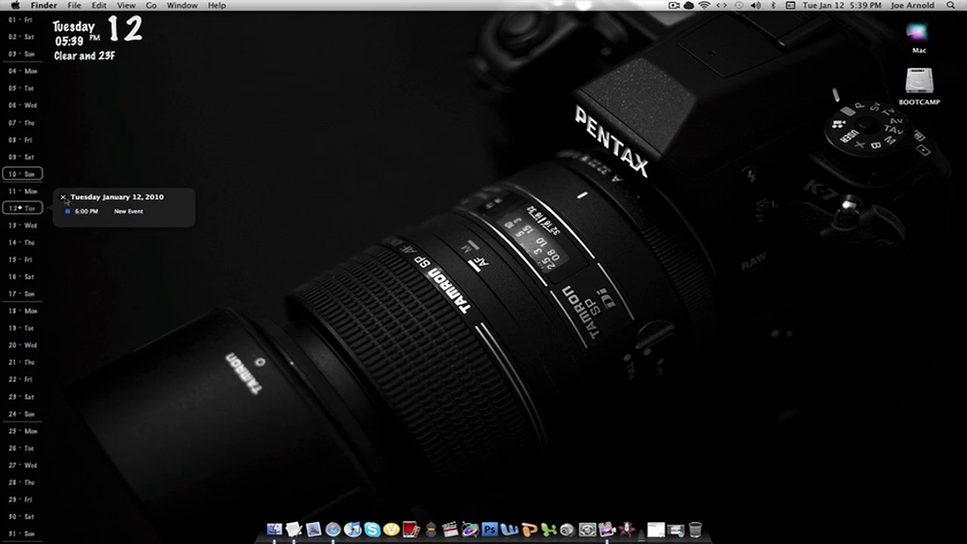
click(63, 198)
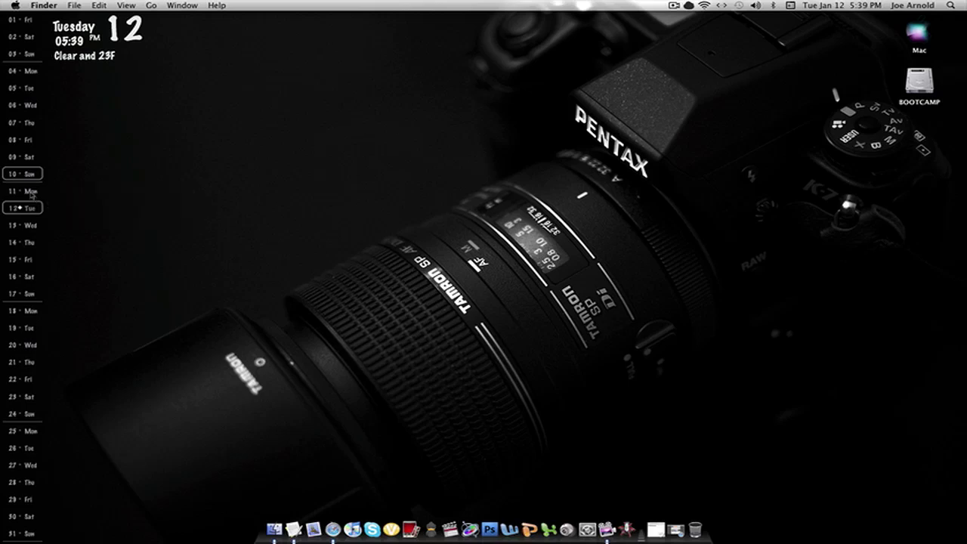
Open the Appearance preferences of the DateLine calendar.
right_click(31, 193)
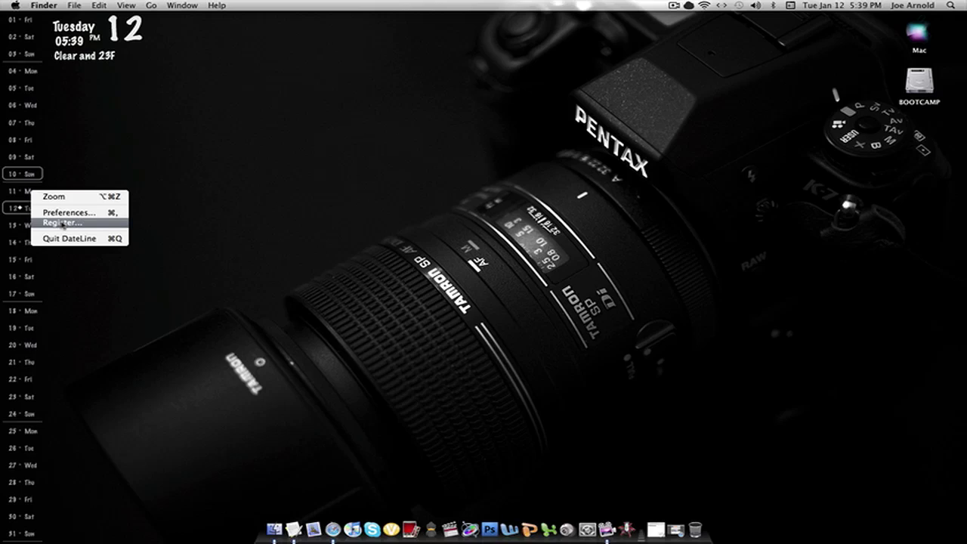
click(72, 213)
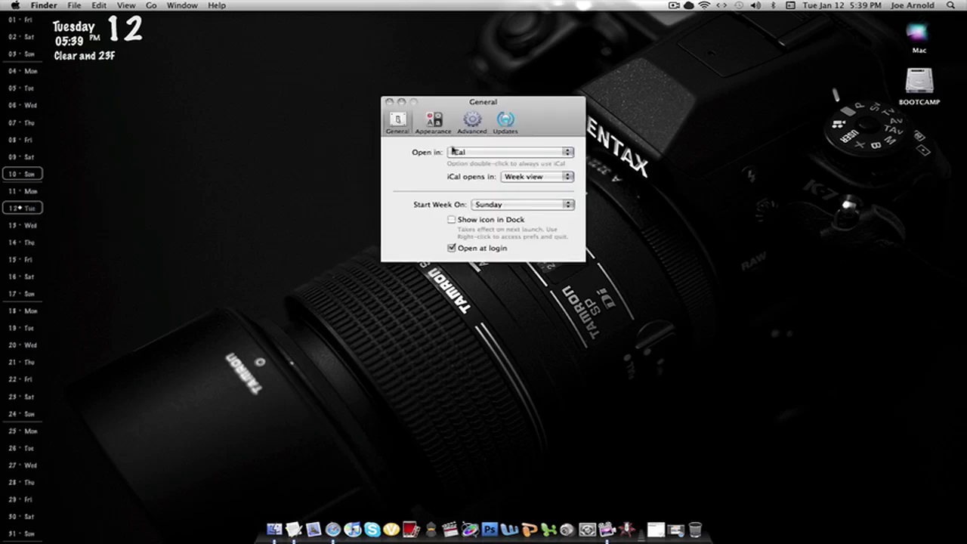
click(434, 120)
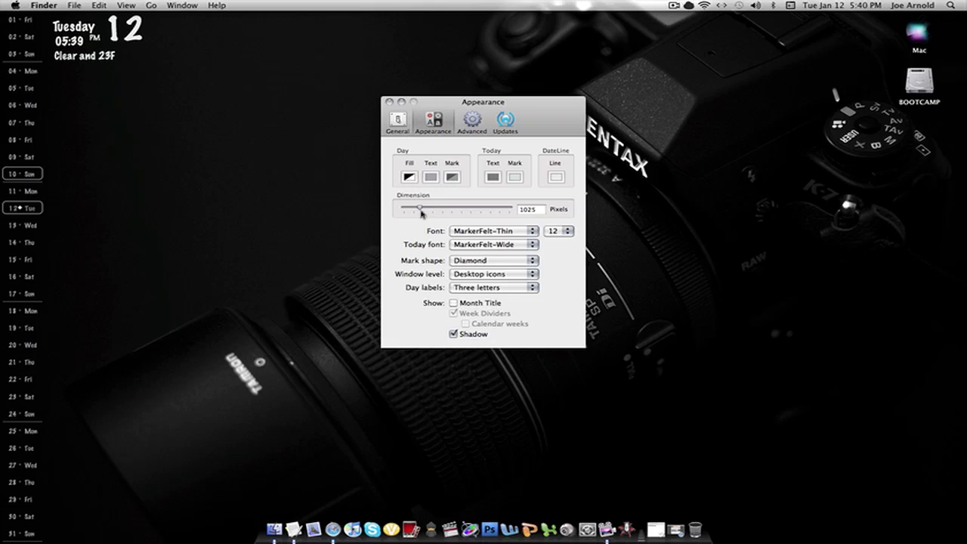
Try a calendar dimension of 1050 pixels and set it back to 1025 pixels.
drag(419, 210, 420, 210)
click(539, 210)
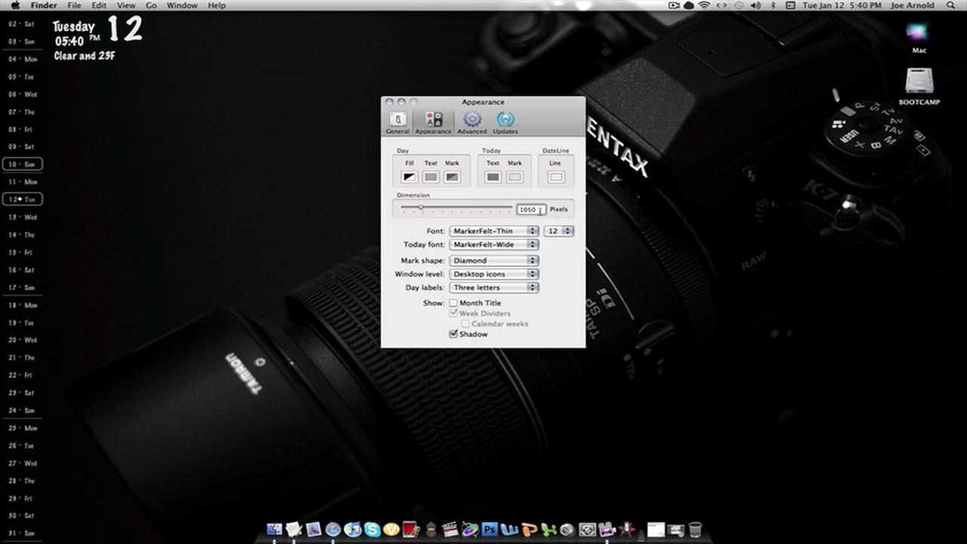
double_click(539, 210)
text(1025)
key(Return)
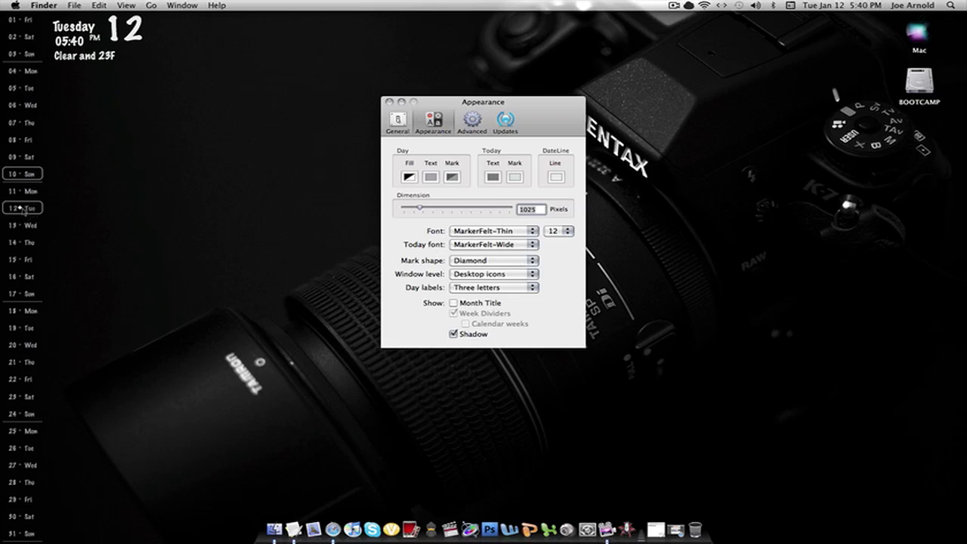
Set the calendar's window level to Floating Windows and check it over the Safari window.
click(513, 264)
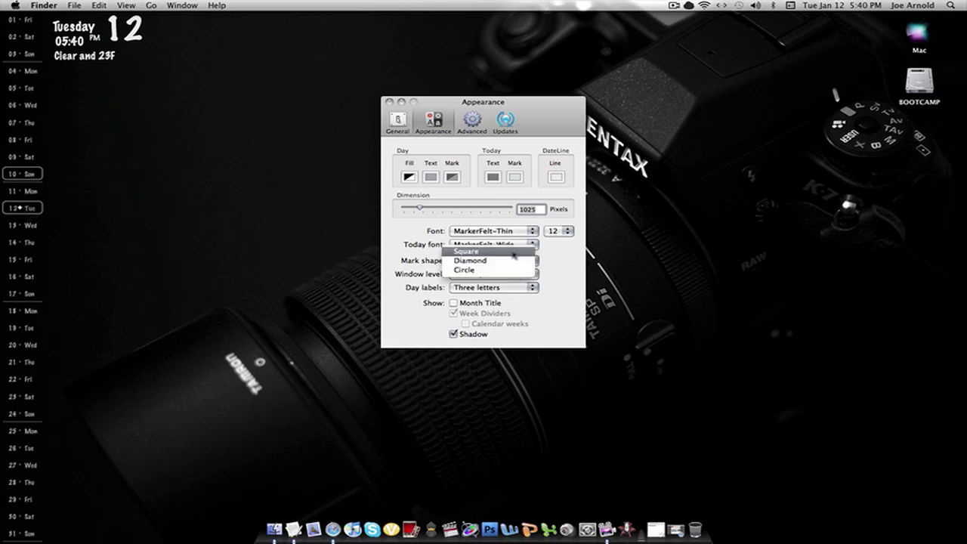
click(568, 266)
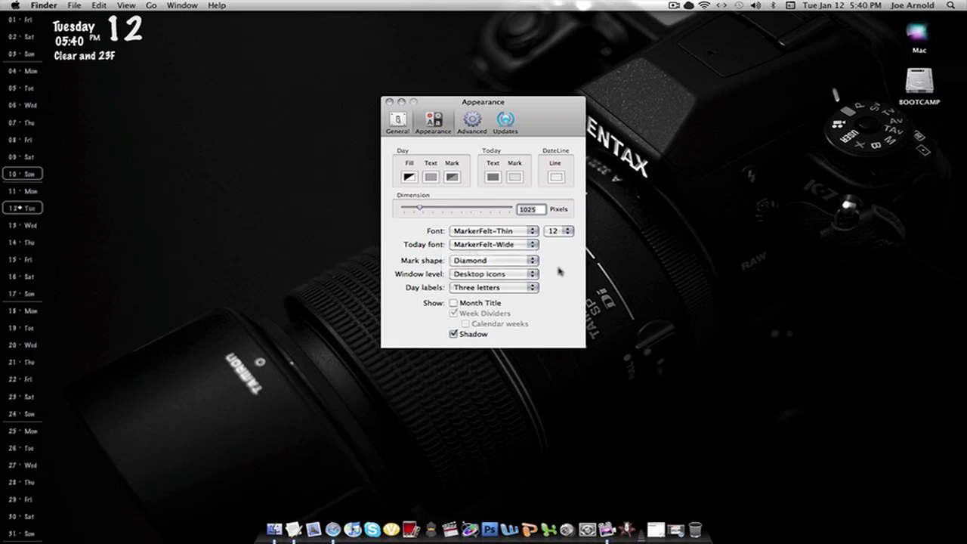
click(482, 276)
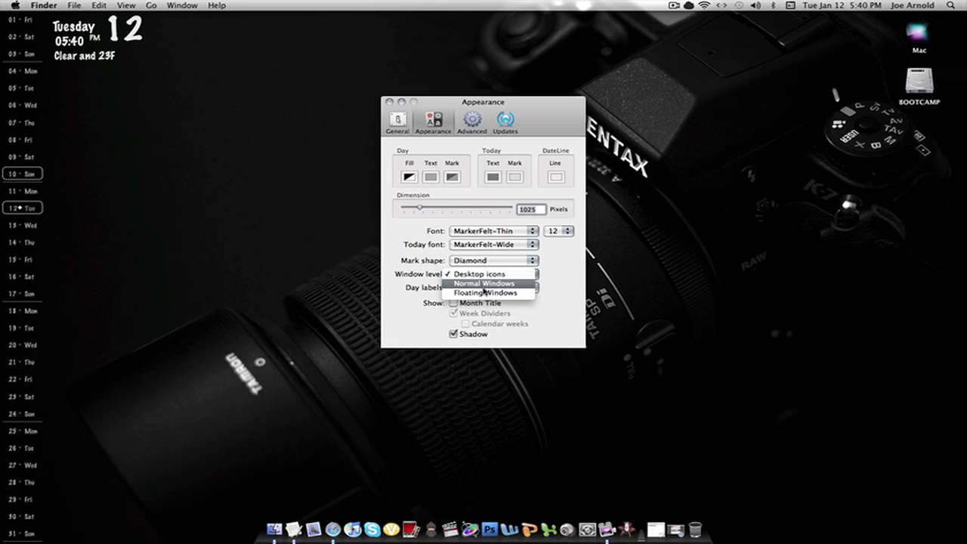
click(486, 295)
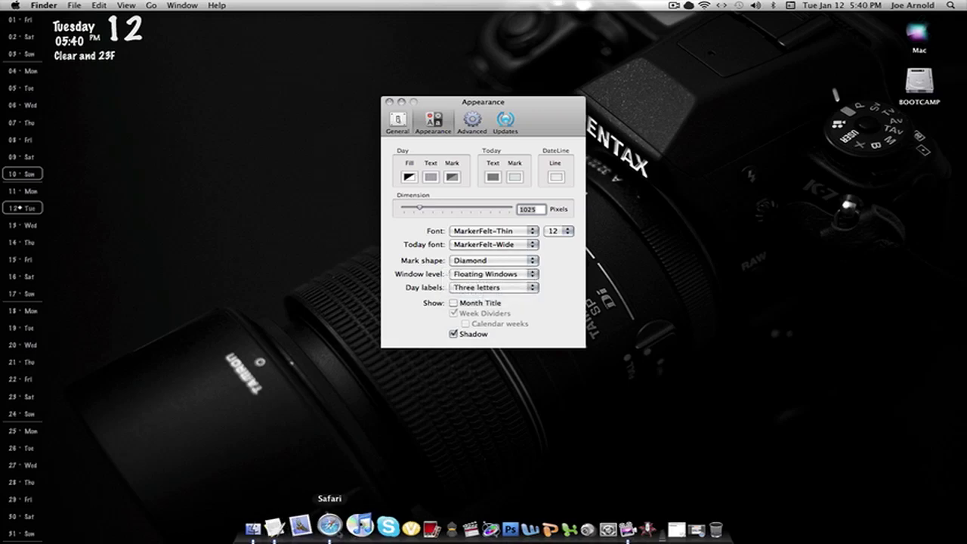
click(333, 530)
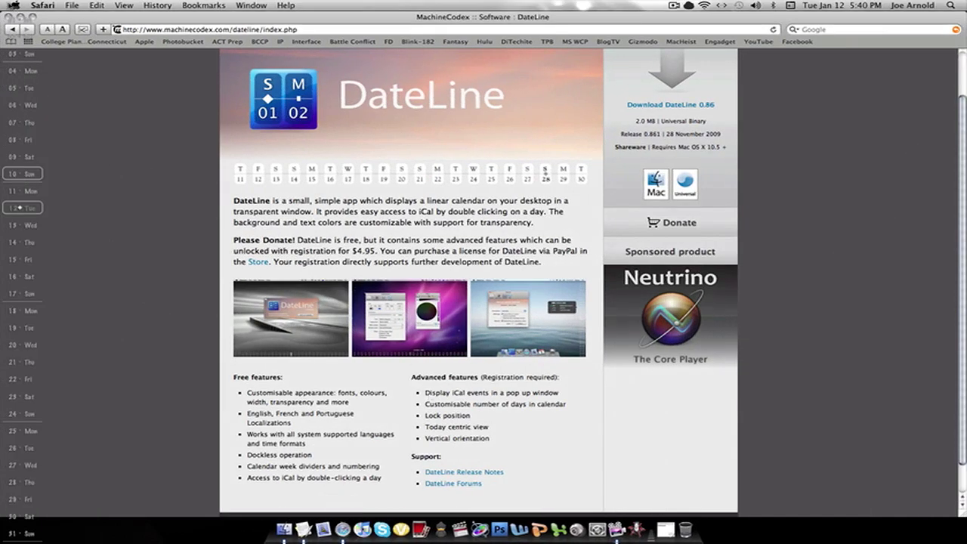
click(19, 16)
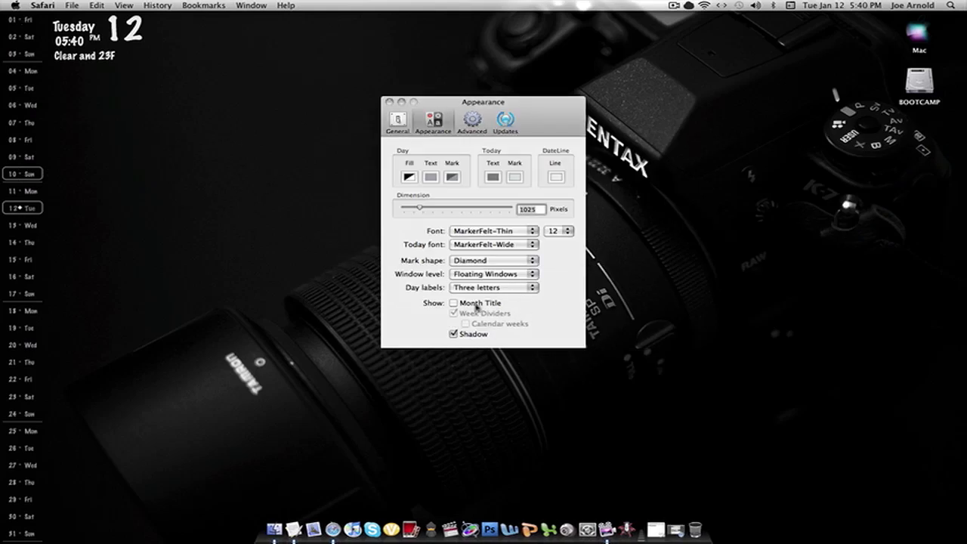
Turn off the calendar's shadow and toggle the month title on and off.
click(476, 334)
click(476, 335)
click(476, 334)
click(462, 336)
click(464, 336)
click(481, 304)
click(466, 305)
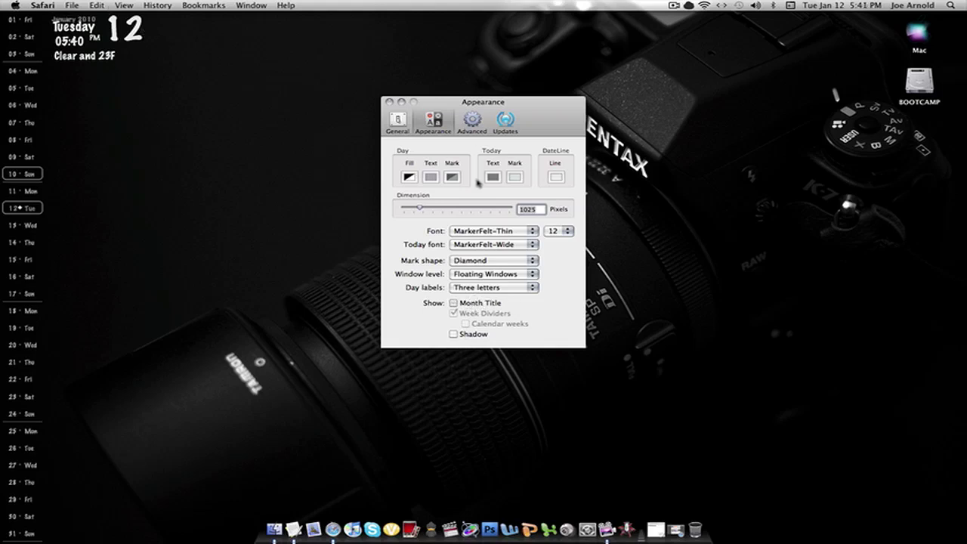
Set the calendar's orientation to Horizontal in the Advanced preferences and review the Appearance settings.
click(479, 119)
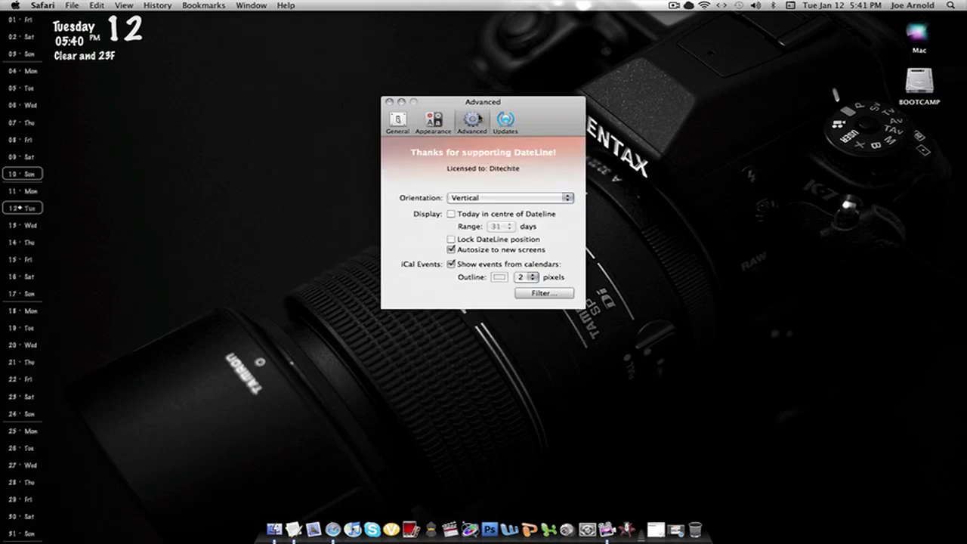
click(540, 197)
click(538, 188)
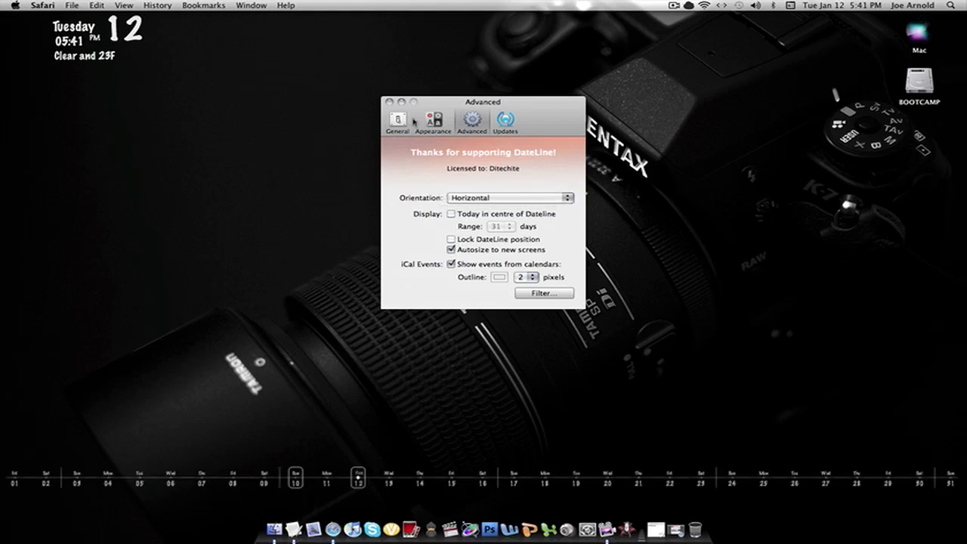
click(435, 118)
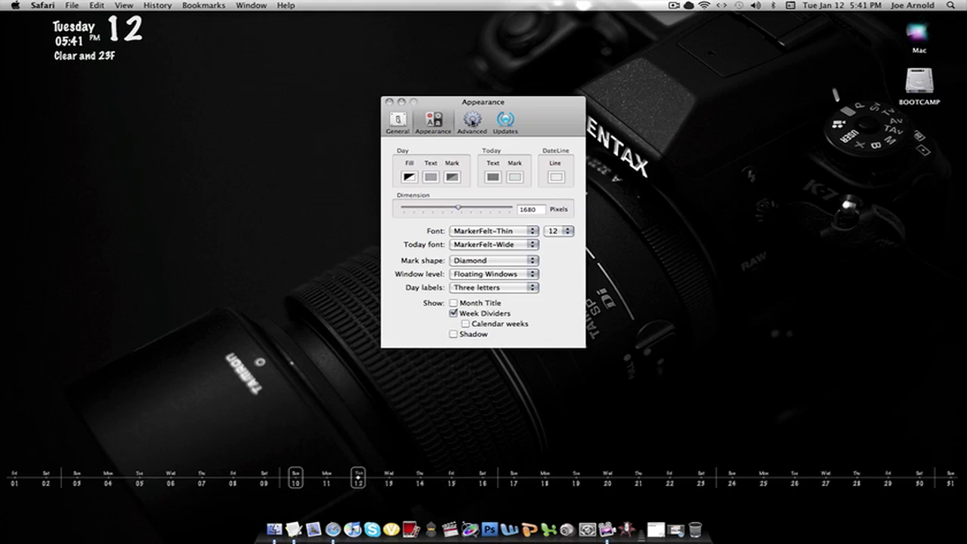
click(472, 120)
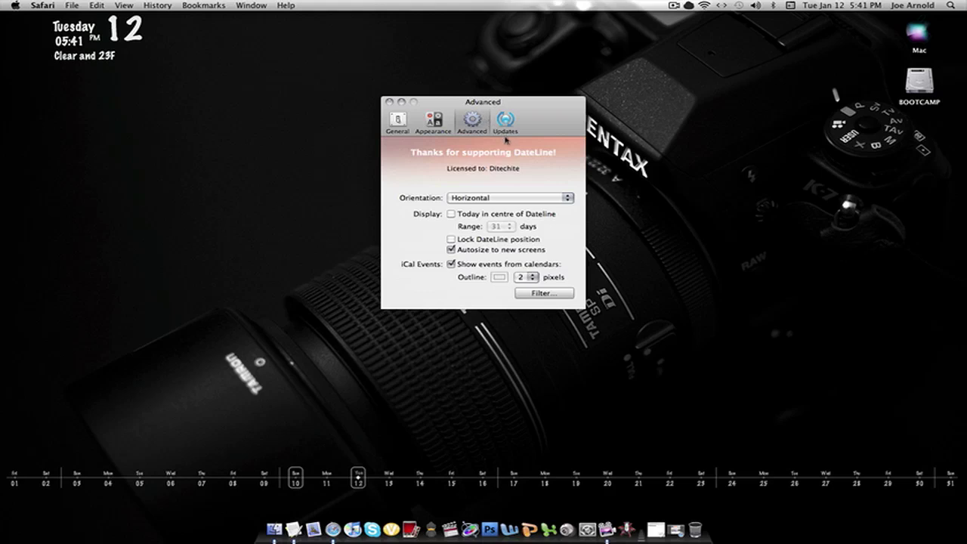
Set the orientation to Vertical and move the calendar so its dates fit along the desktop's left edge.
click(492, 196)
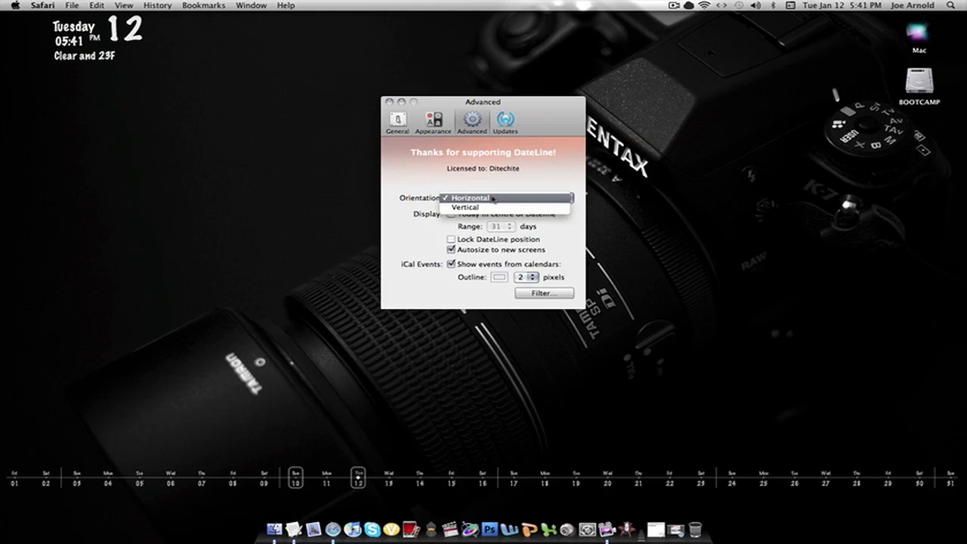
click(493, 206)
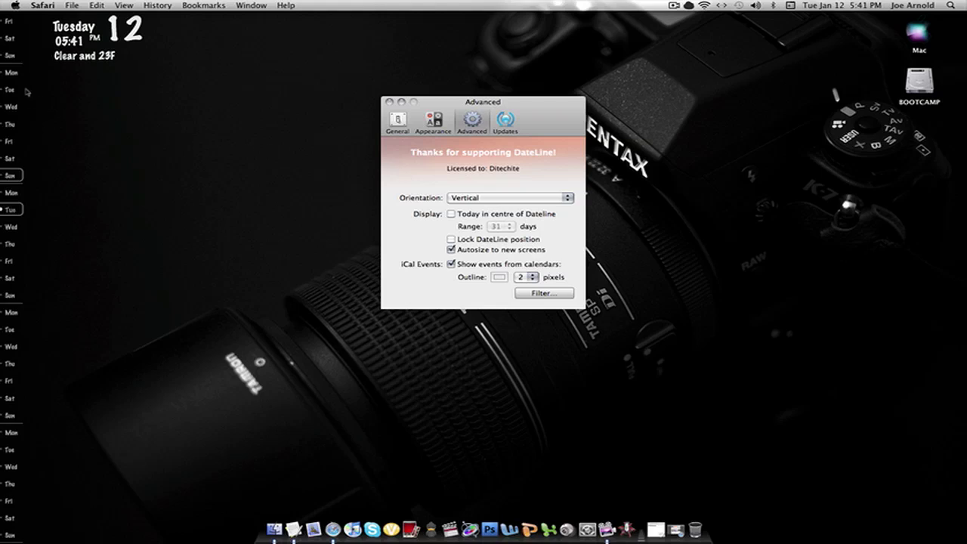
click(15, 76)
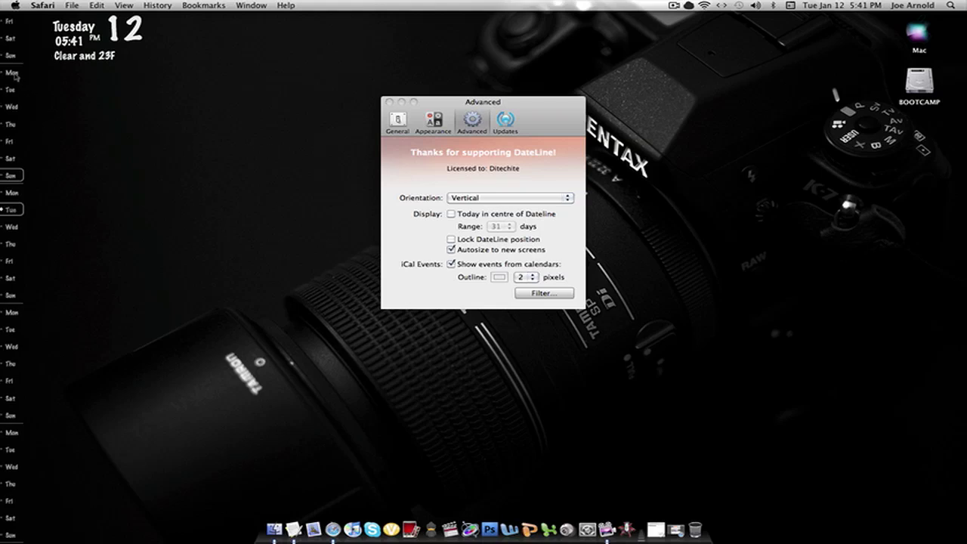
mouse_move(16, 77)
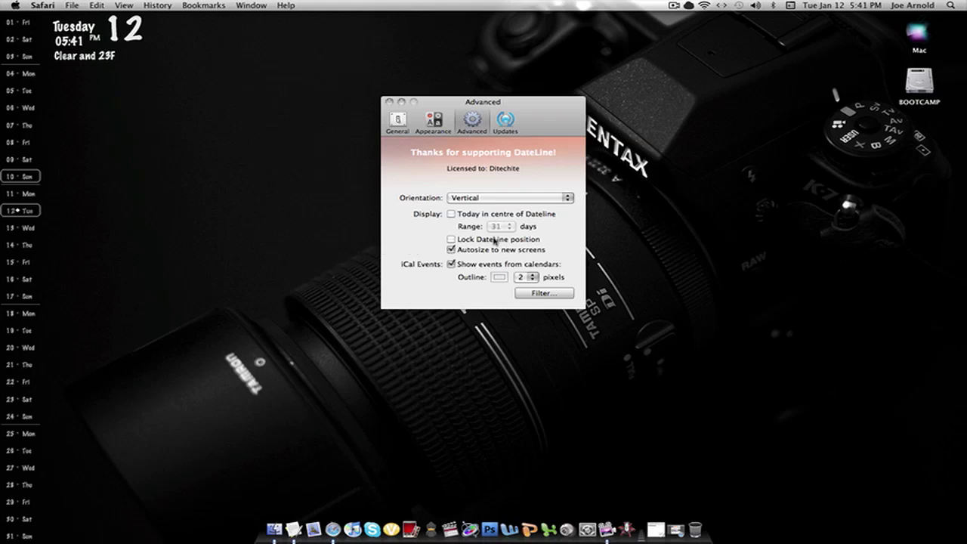
Lock the DateLine position and show today in the centre of the calendar.
click(520, 240)
click(15, 211)
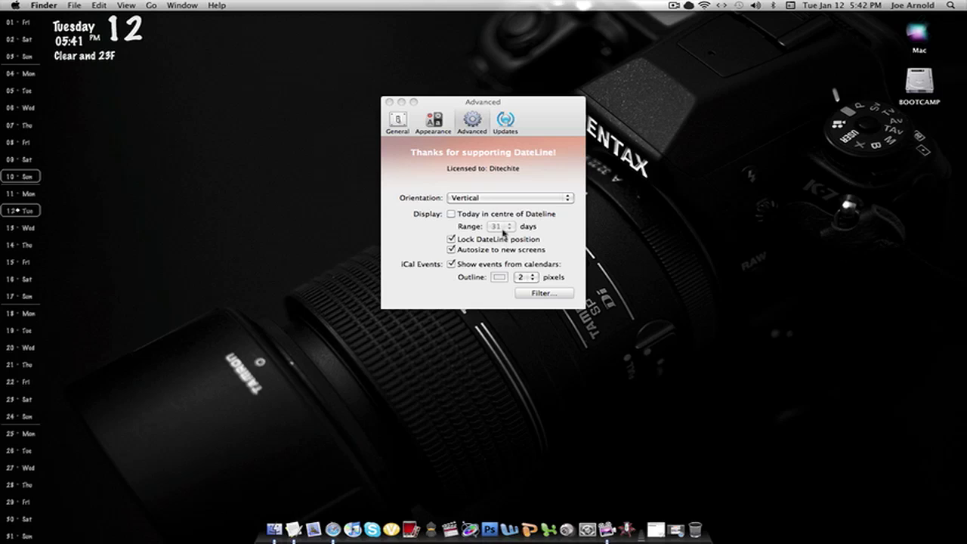
click(429, 233)
click(452, 214)
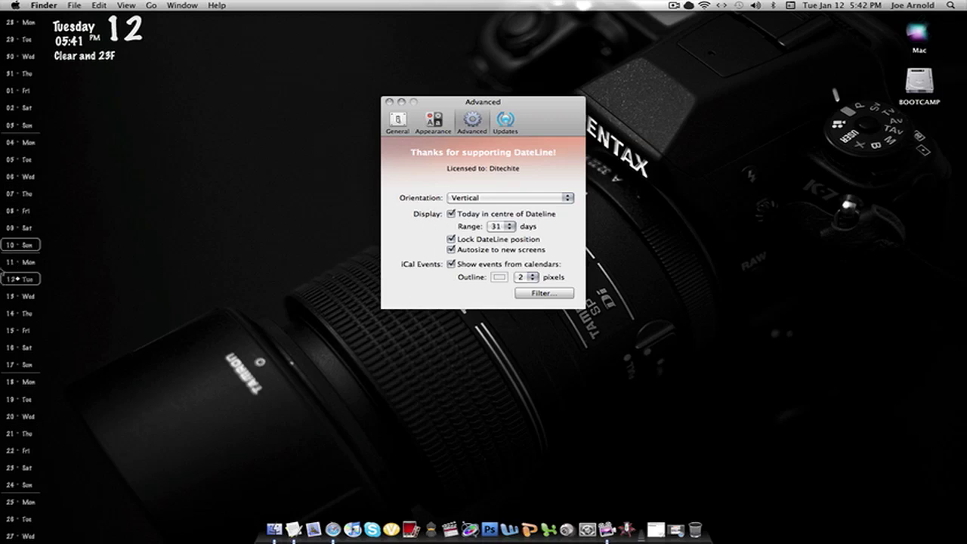
click(43, 321)
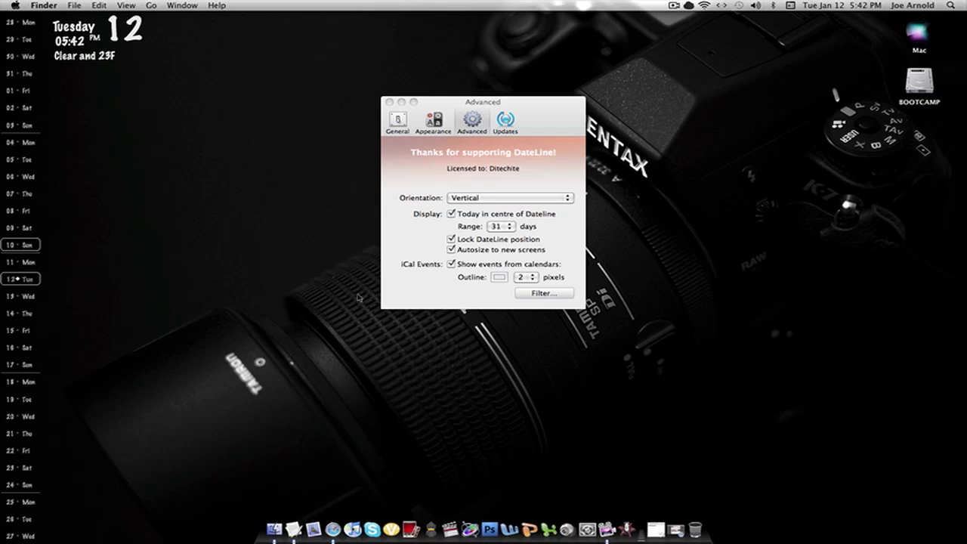
Try a 1-pixel event outline, return it to 2 pixels, and toggle the display of calendar events off and on.
click(406, 295)
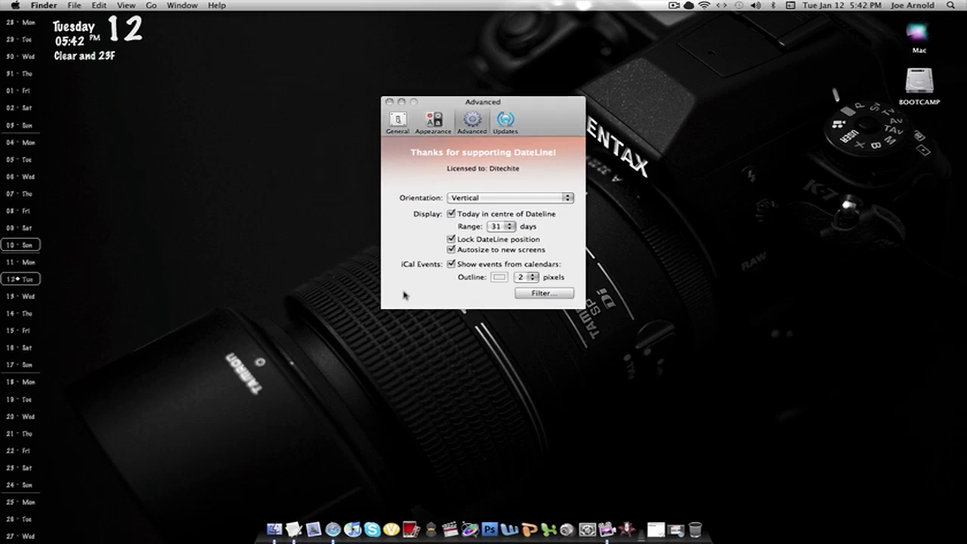
click(533, 280)
click(523, 278)
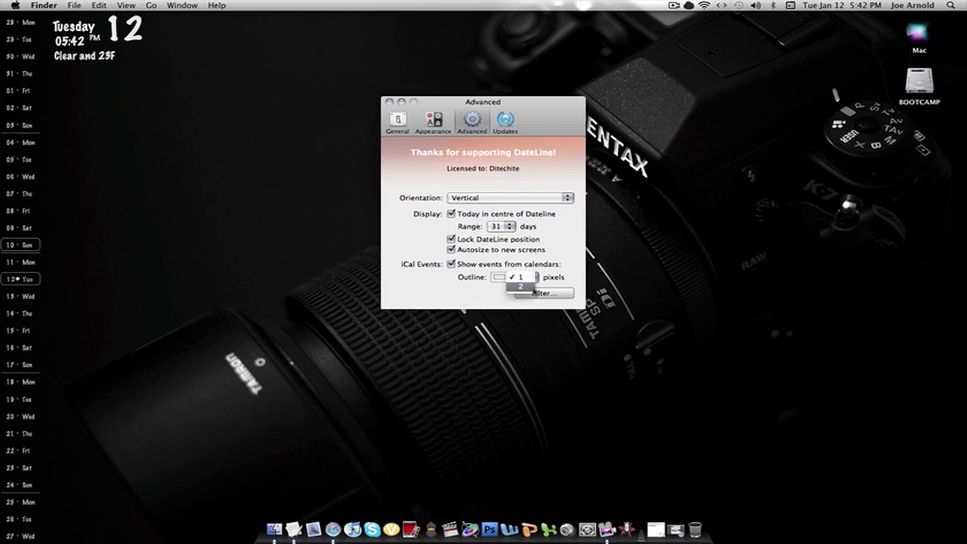
click(520, 287)
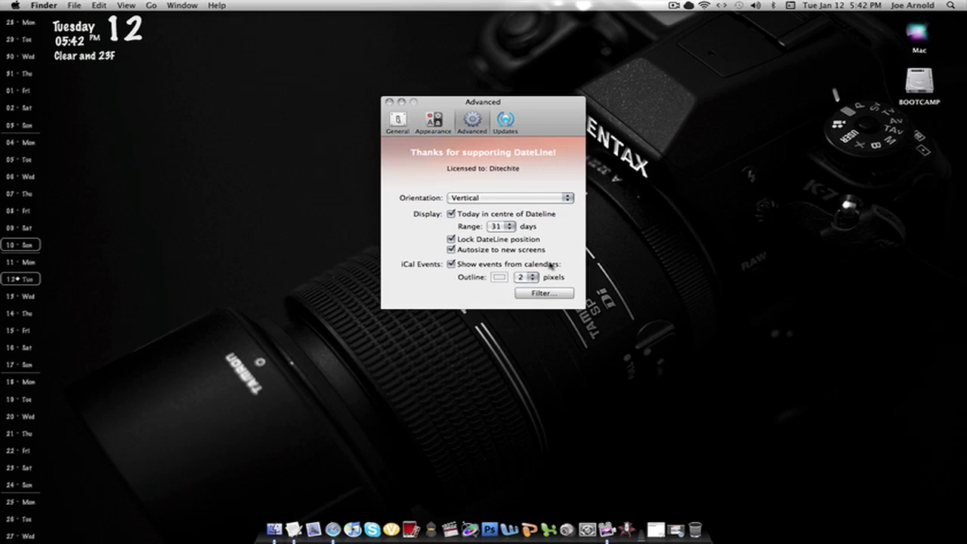
click(550, 264)
click(513, 263)
Launch iCal, view the January 2010 events in month view and close its window.
key(super+space)
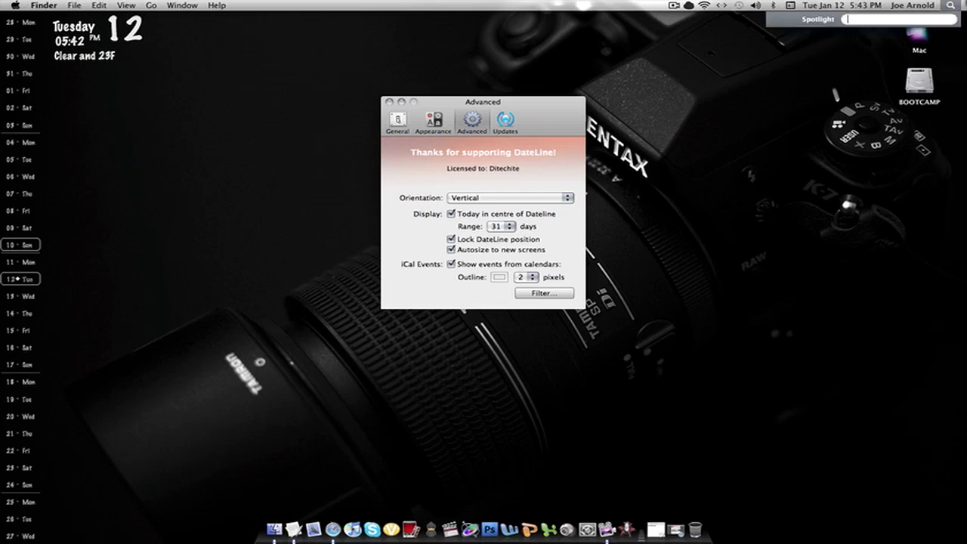
text(ical)
key(Return)
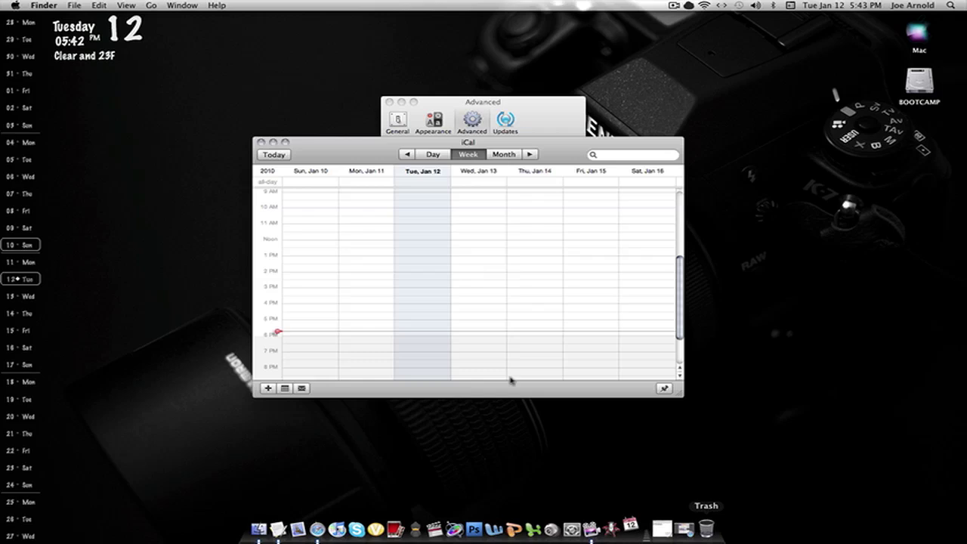
click(503, 154)
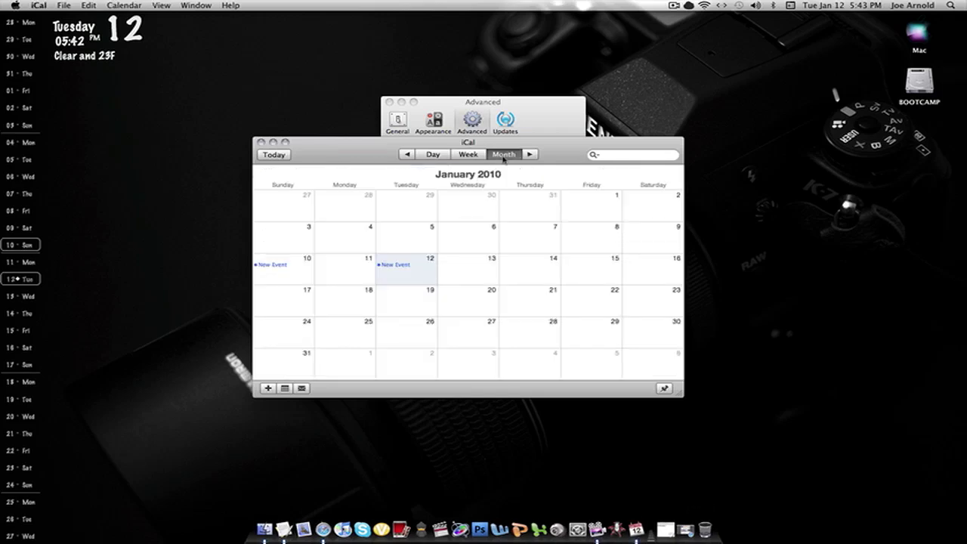
click(259, 142)
Dismiss the desktop's context menu and close the DateLine preferences.
right_click(3, 26)
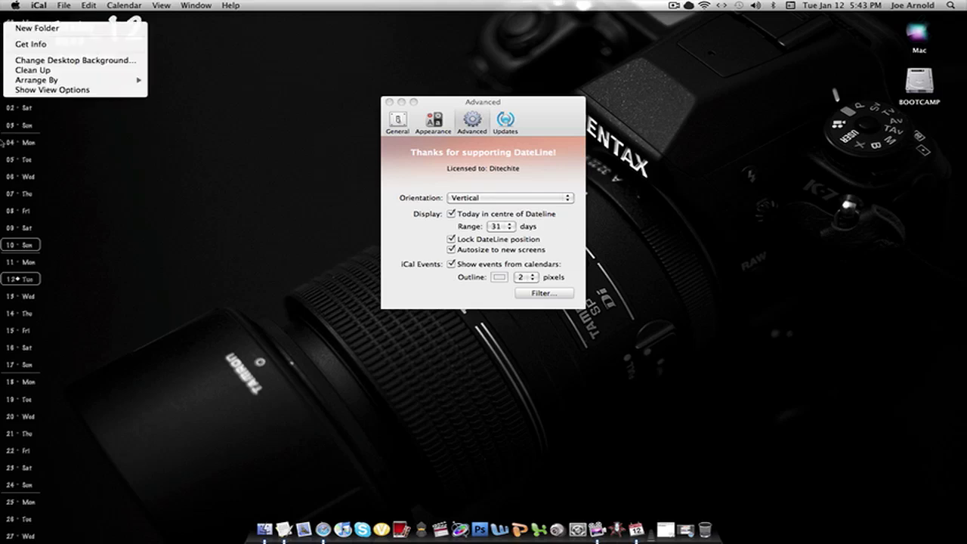
click(4, 312)
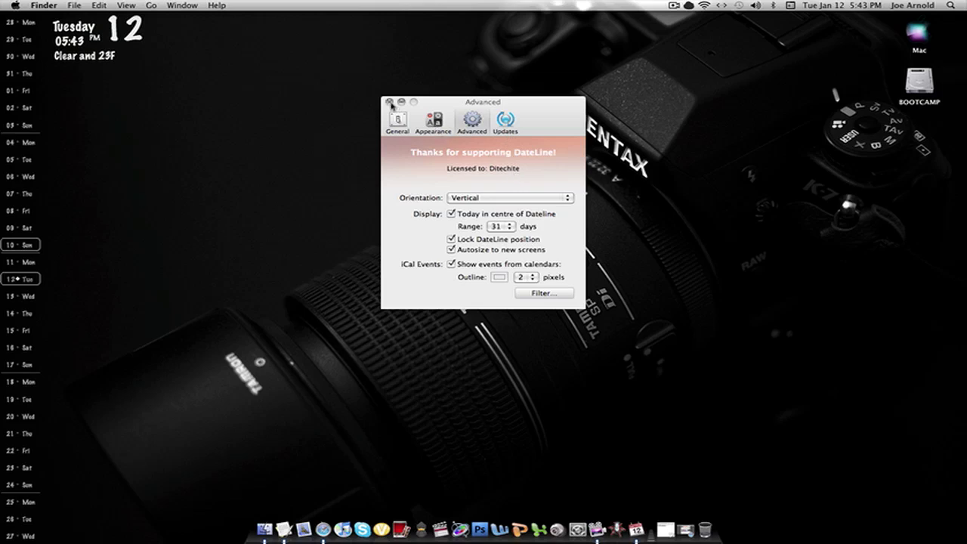
click(397, 121)
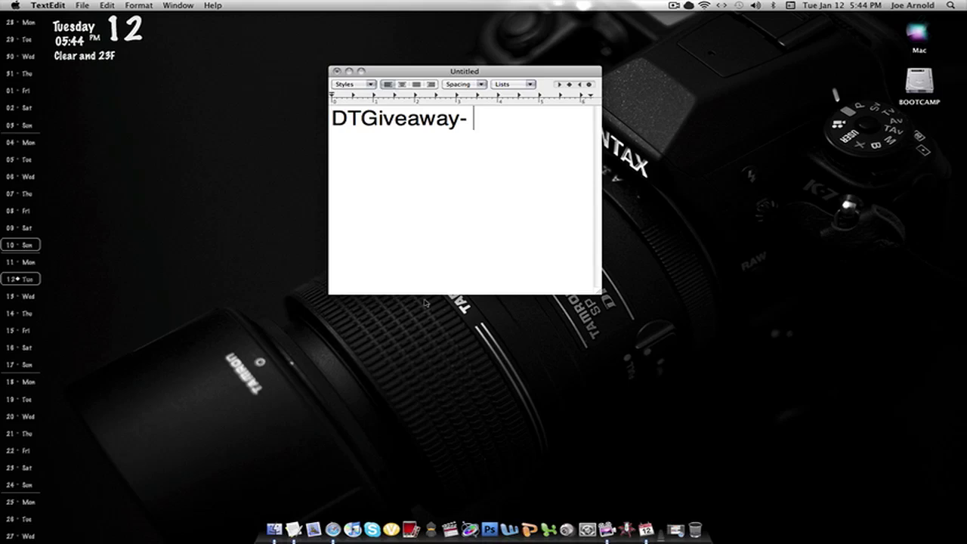
In TextEdit, add the sample comment "Great Vid" after "DTGiveaway-" and delete it again.
text(Great Vid)
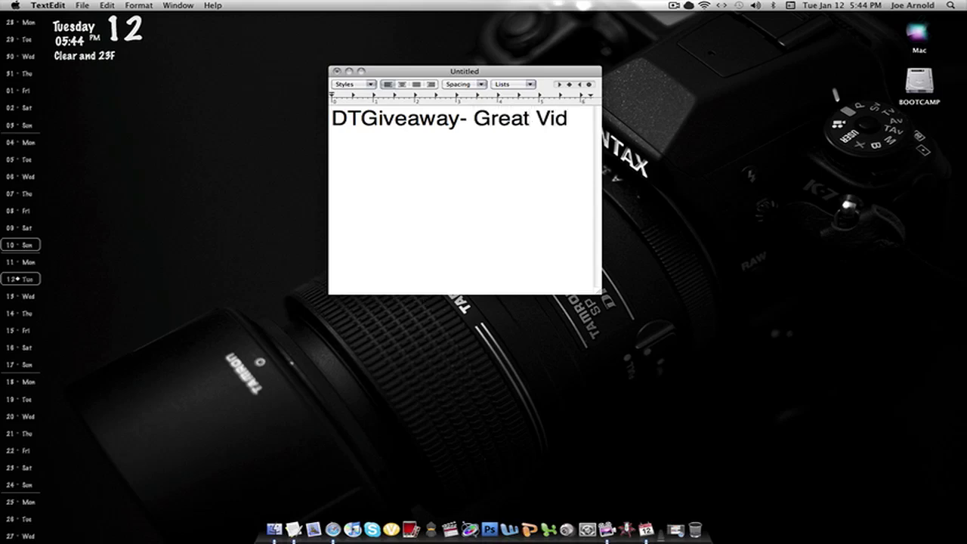
key(BackSpace)
key(BackSpace)
key(BackSpace)
key(BackSpace)
key(BackSpace)
key(BackSpace)
key(BackSpace)
key(BackSpace)
key(BackSpace)
key(BackSpace)
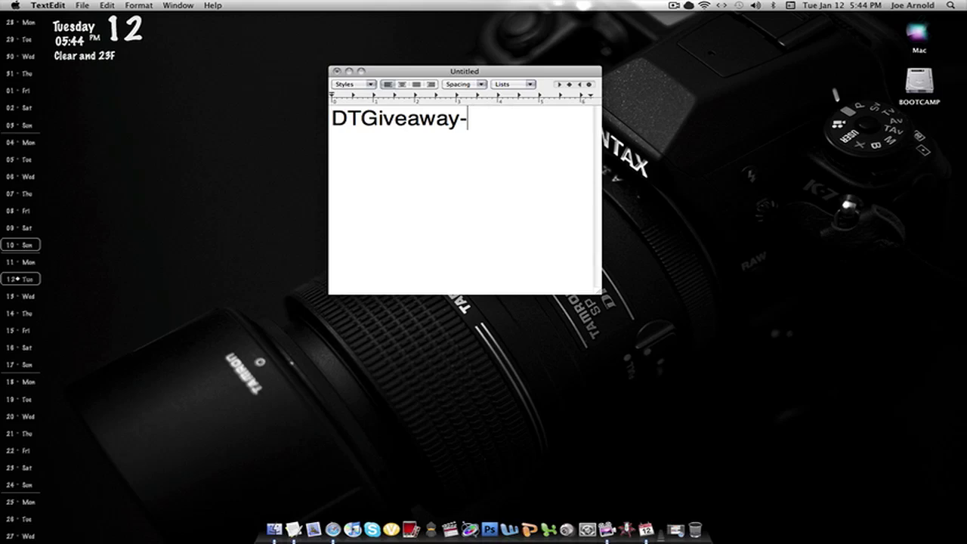